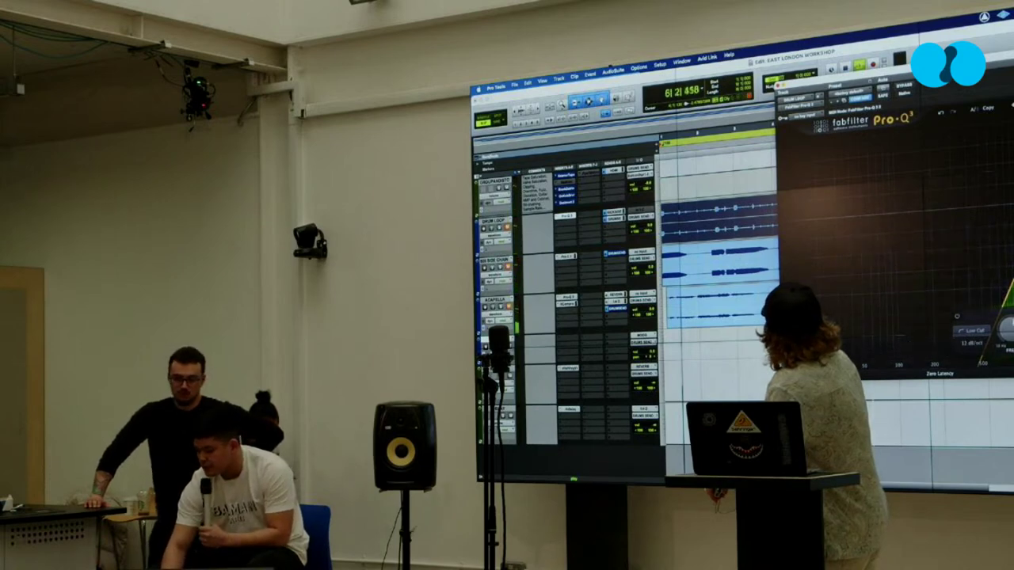
Step: Lower the low-cut frequency in the DRUM LOOP track's Pro-Q 3 to about 47 Hz and close the EQ
{"action": "key", "text": "space"}
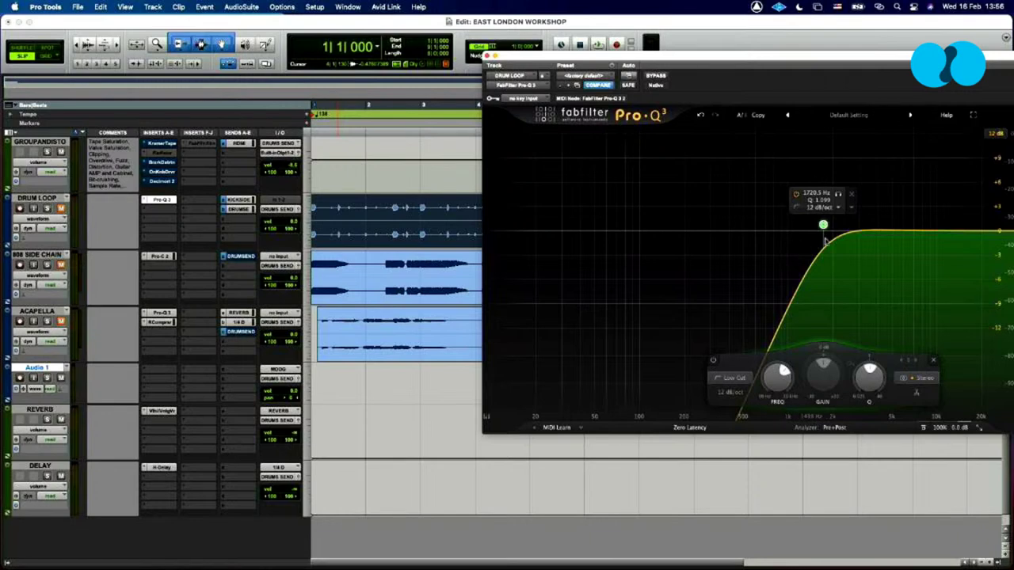
{"action": "left_click_drag", "start_coordinate": [823, 226], "coordinate": [593, 232]}
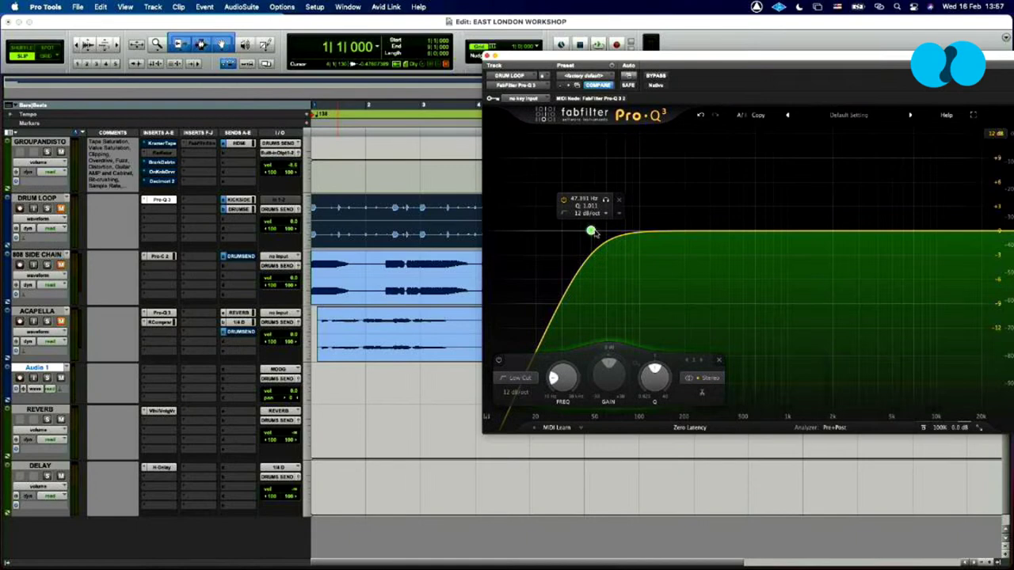
{"action": "left_click", "coordinate": [487, 56]}
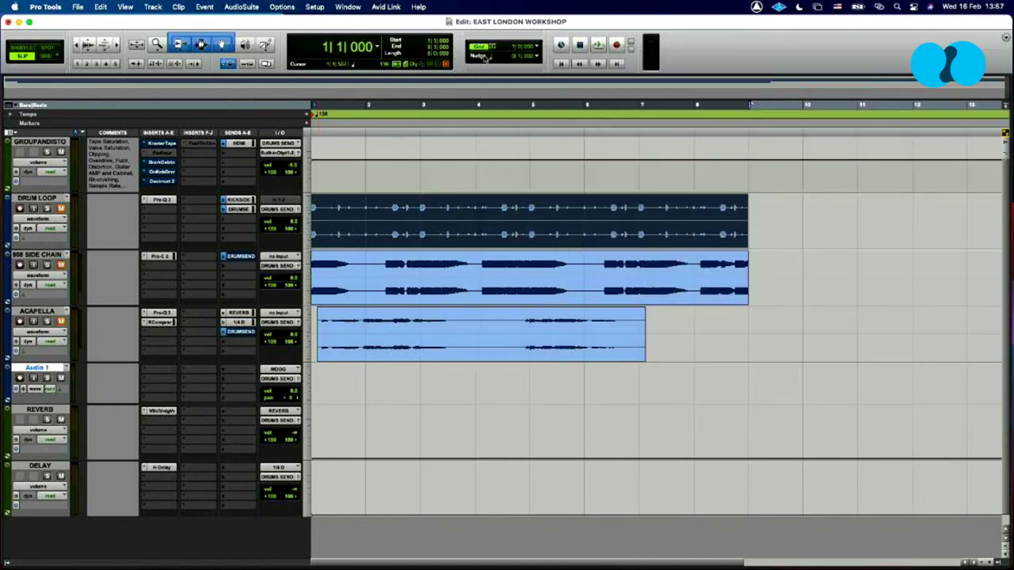
Step: Search the plug-ins for "cl" and insert CLA-2A (stereo) in the third insert slot of the DRUM LOOP track
{"action": "left_click", "coordinate": [161, 216]}
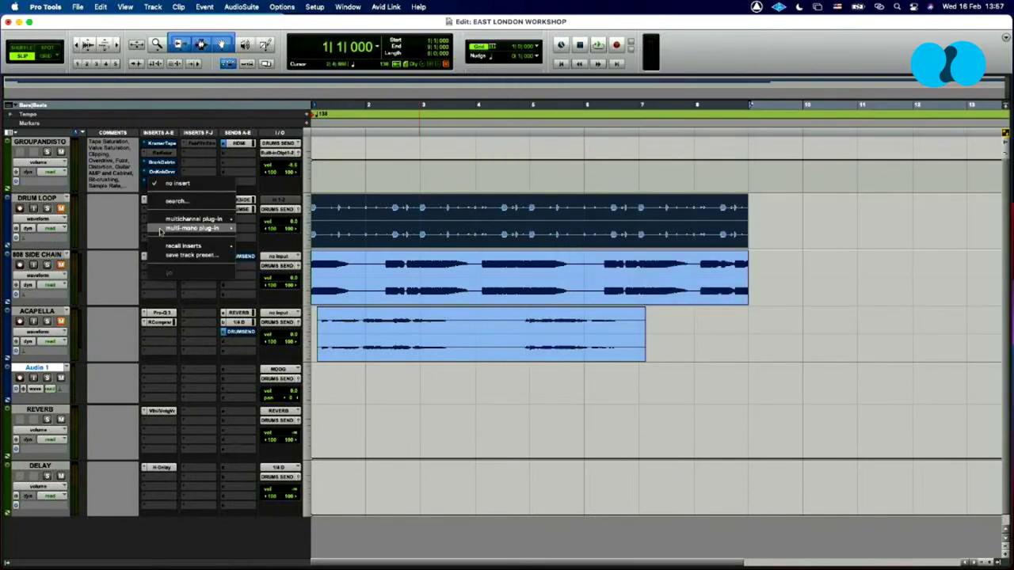
{"action": "mouse_move", "coordinate": [172, 219]}
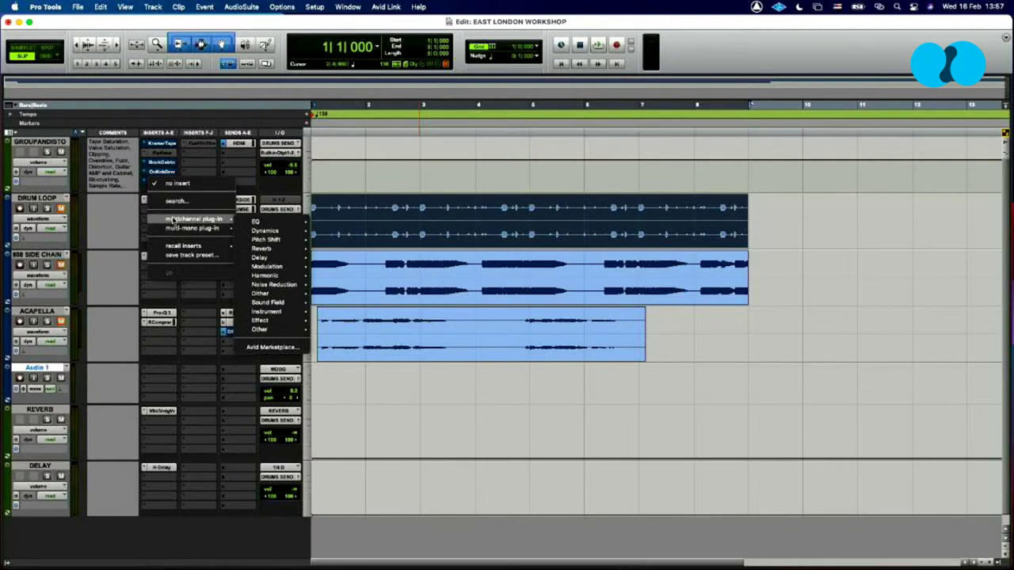
{"action": "key", "text": "Escape"}
{"action": "left_click", "coordinate": [172, 219]}
{"action": "type", "text": "cl"}
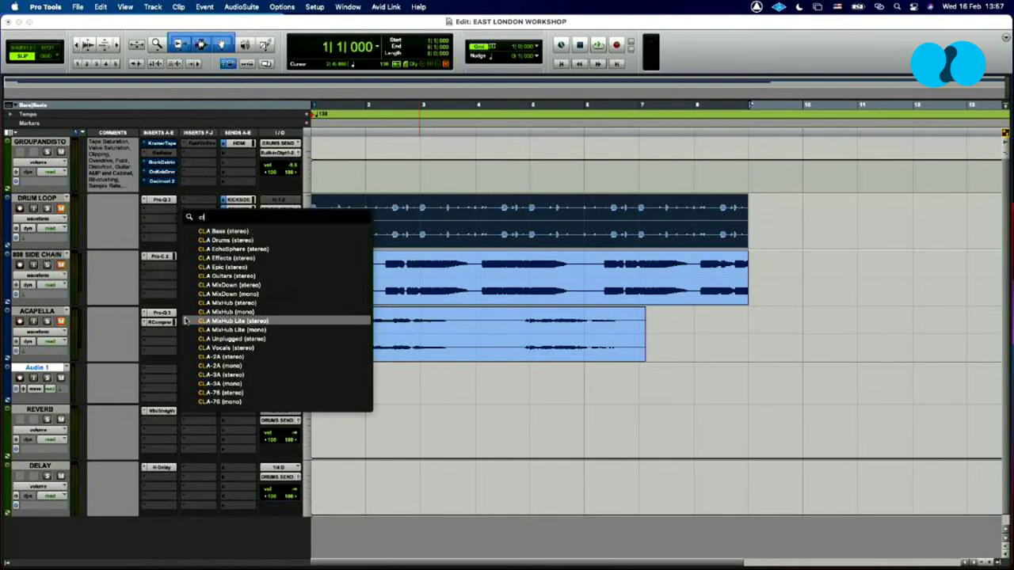
{"action": "left_click", "coordinate": [249, 357]}
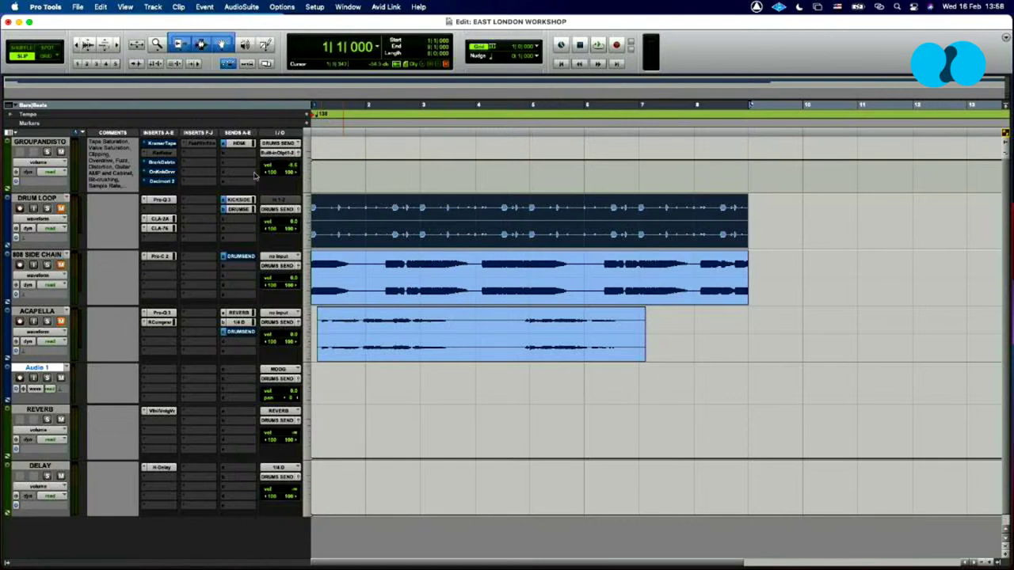
Step: View the Kramer Tape, Berzerk Distortion and OneKnob Driver plug-ins in turn on the GROUPANDISTO track
{"action": "left_click", "coordinate": [163, 144]}
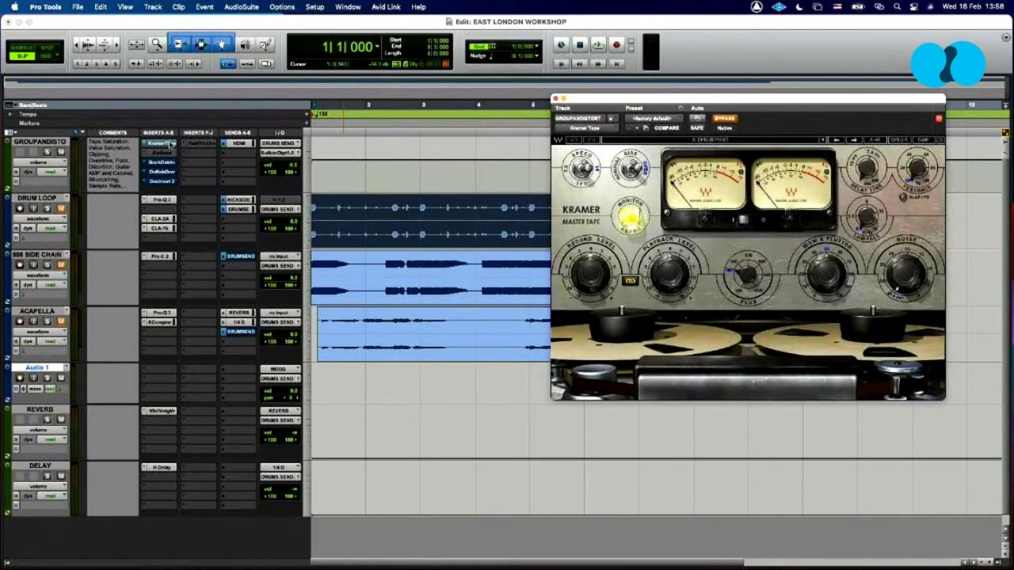
{"action": "left_click", "coordinate": [172, 153], "text": "super"}
{"action": "key", "text": "Return"}
{"action": "left_click", "coordinate": [165, 162]}
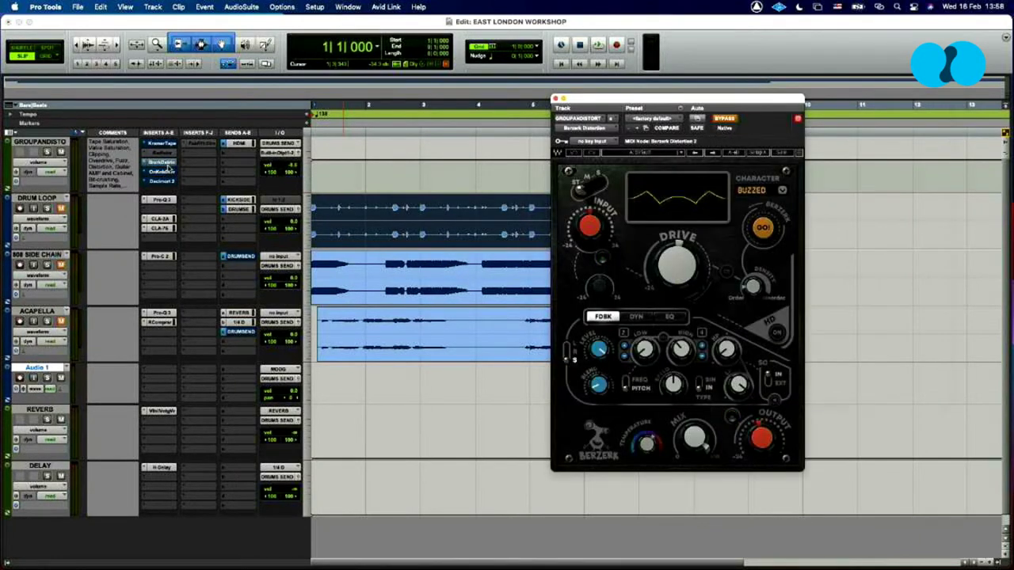
{"action": "left_click", "coordinate": [166, 174]}
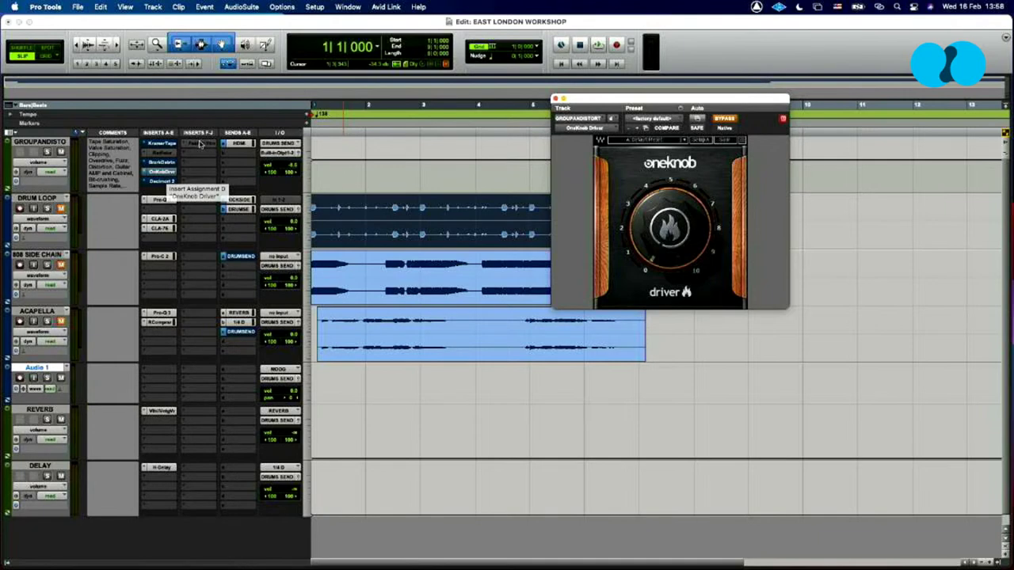
Step: Try to toggle bypass on the inactive plug-in in insert slot F of the GROUPANDISTO track
{"action": "left_click", "coordinate": [200, 143], "text": "super"}
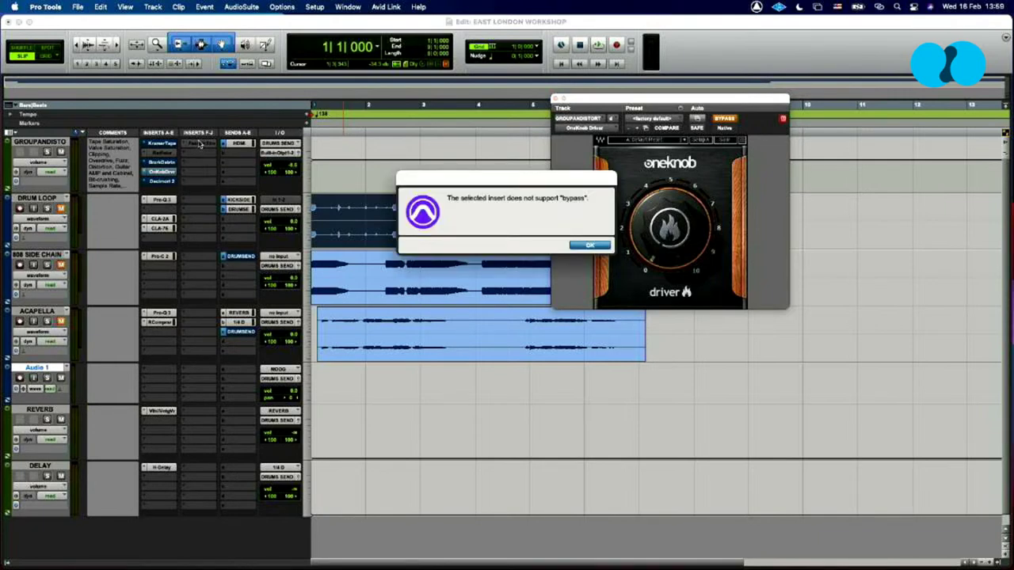
{"action": "key", "text": "Return"}
{"action": "left_click", "coordinate": [200, 143], "text": "super"}
{"action": "key", "text": "Return"}
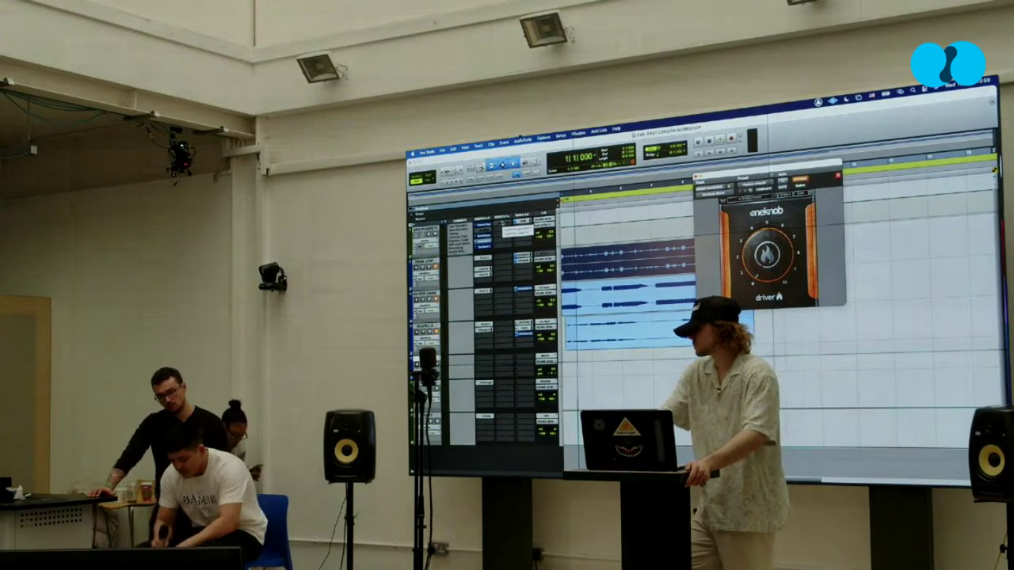
{"action": "left_click", "coordinate": [504, 224]}
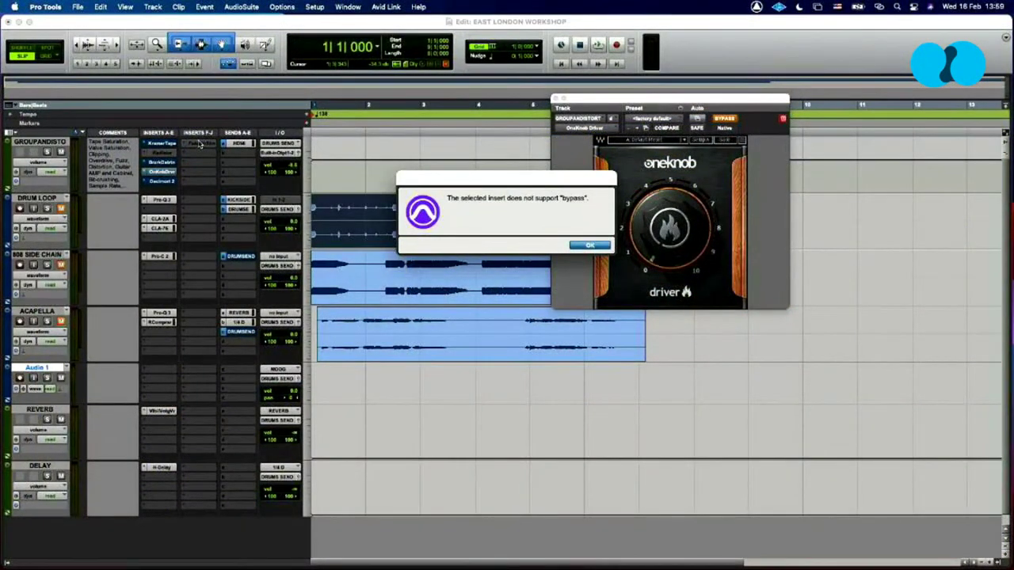
{"action": "key", "text": "Return"}
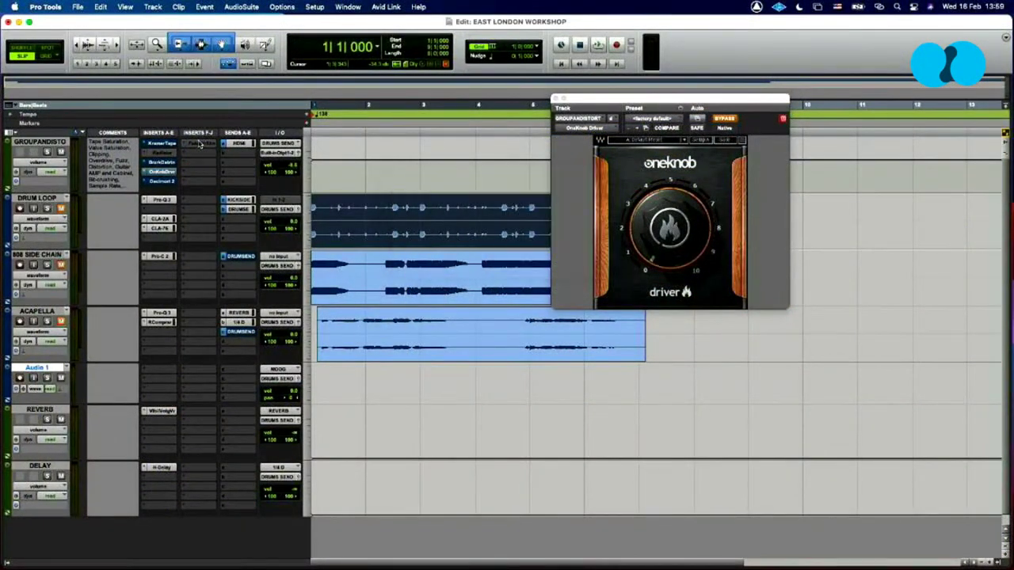
{"action": "left_click", "coordinate": [201, 143], "text": "super"}
{"action": "key", "text": "Return"}
Step: Search the plug-ins for "sat", insert FabFilter Saturn 2 (stereo) in slot G of the GROUPANDISTO track, and close its window
{"action": "left_click", "coordinate": [190, 153]}
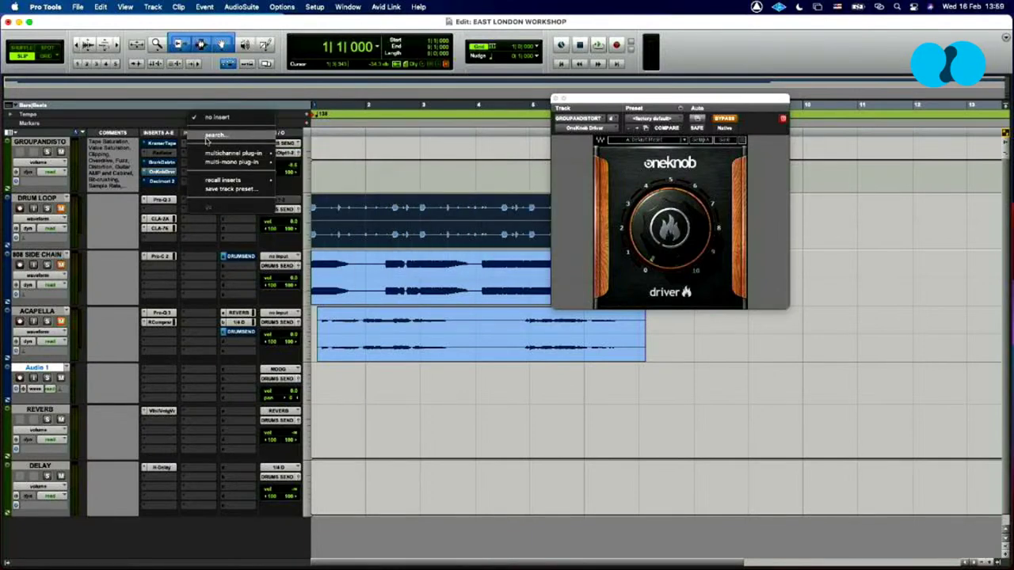
{"action": "left_click", "coordinate": [215, 134]}
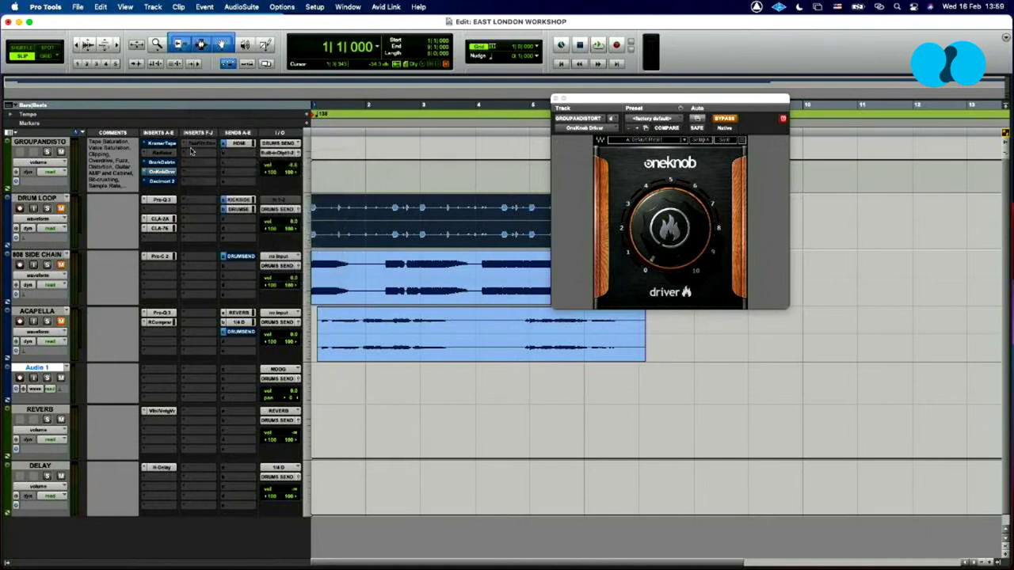
{"action": "type", "text": "sat"}
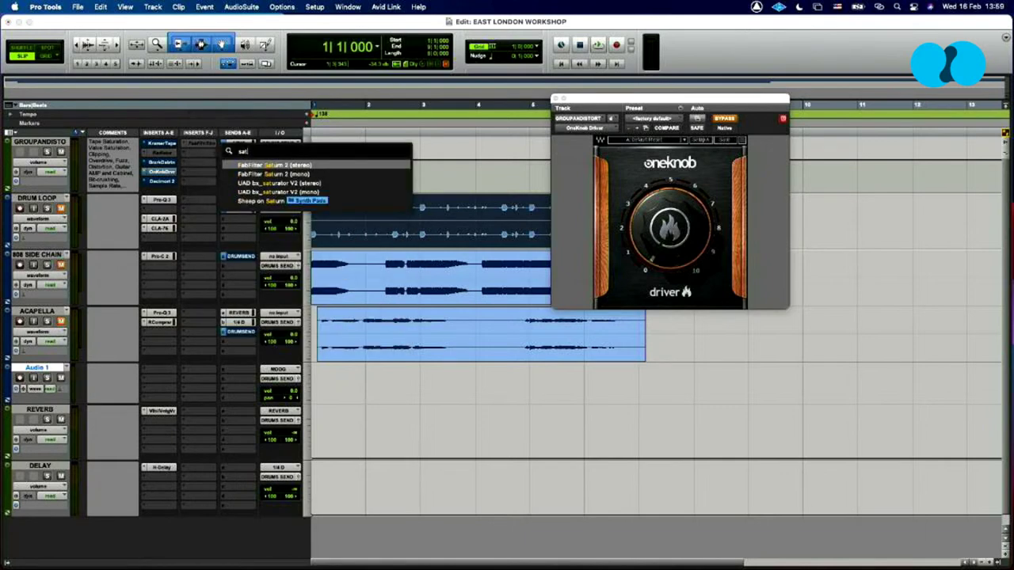
{"action": "key", "text": "Down"}
{"action": "key", "text": "Down"}
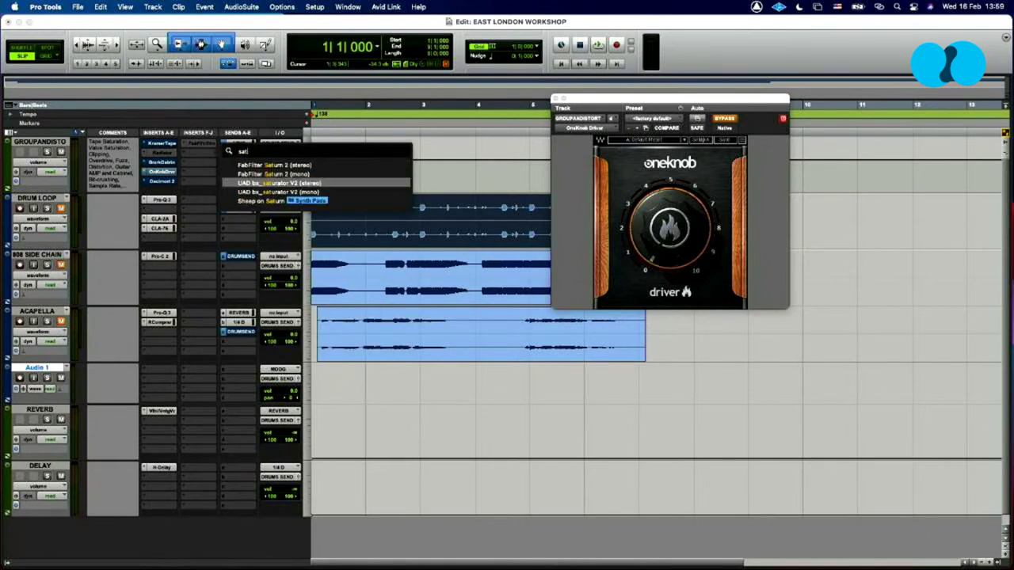
{"action": "key", "text": "Up"}
{"action": "key", "text": "Up"}
{"action": "key", "text": "Return"}
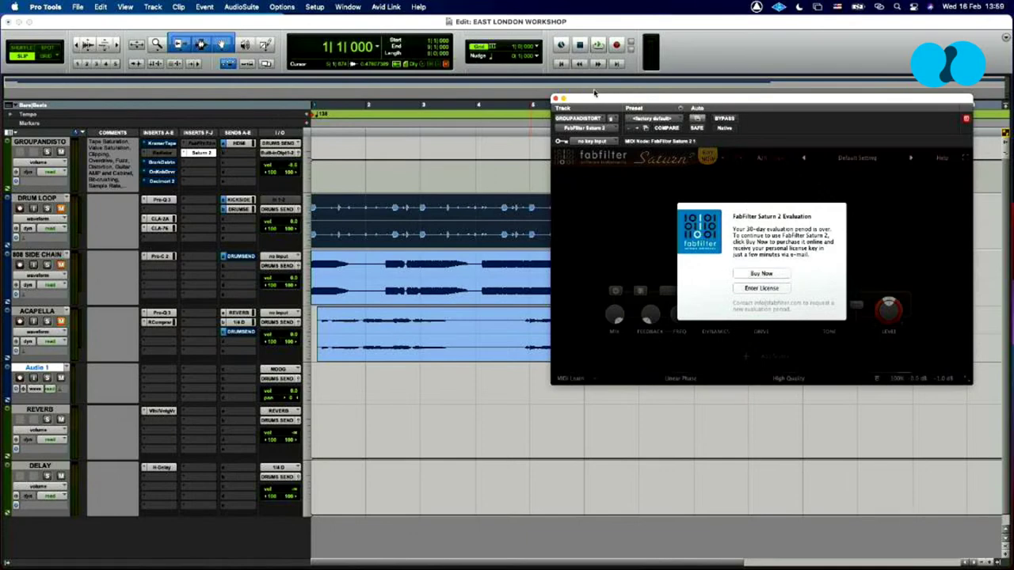
{"action": "left_click", "coordinate": [557, 99]}
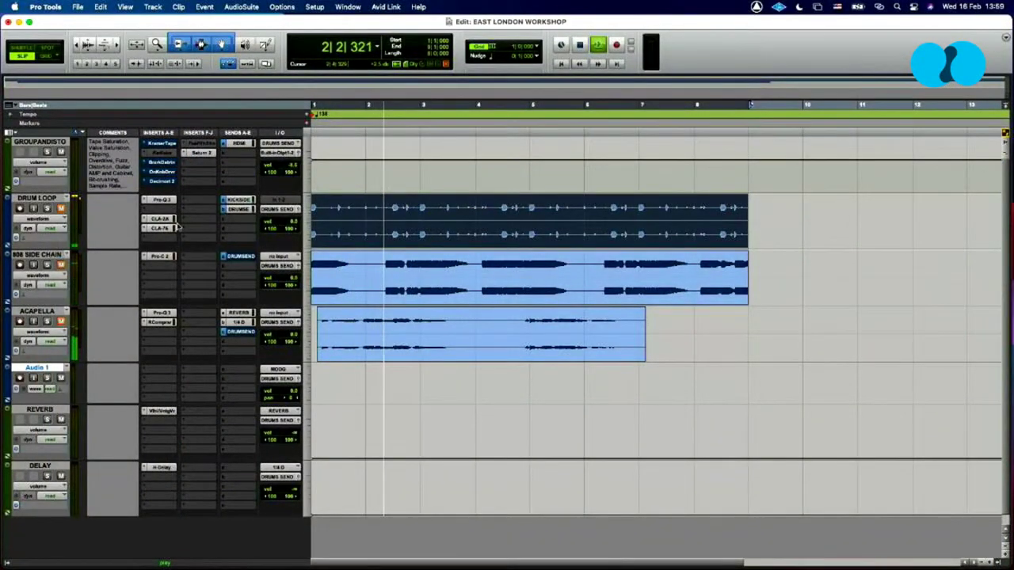
Step: Unmute the DRUM LOOP track during playback and stop the transport
{"action": "left_click", "coordinate": [61, 209]}
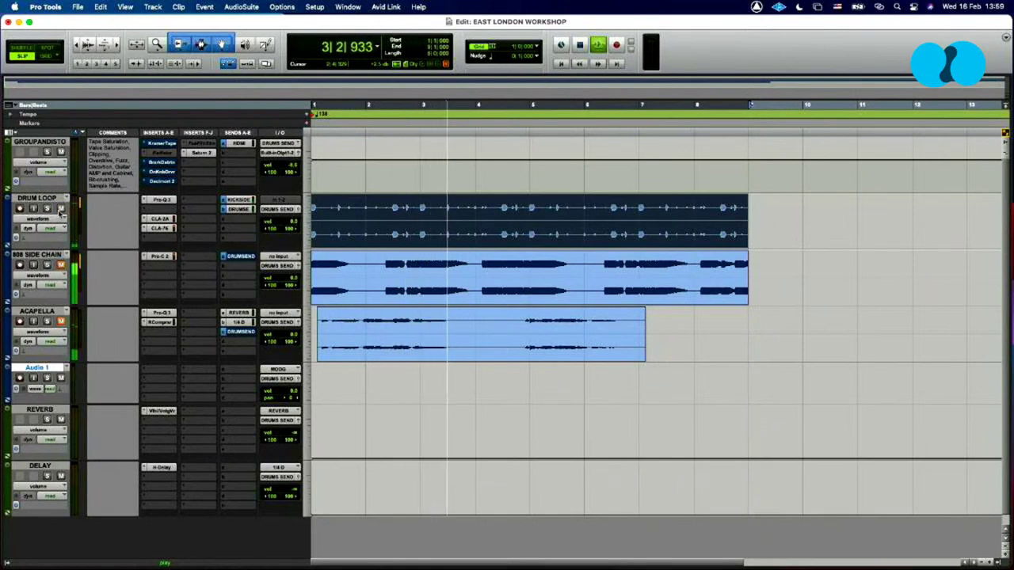
{"action": "key", "text": "space"}
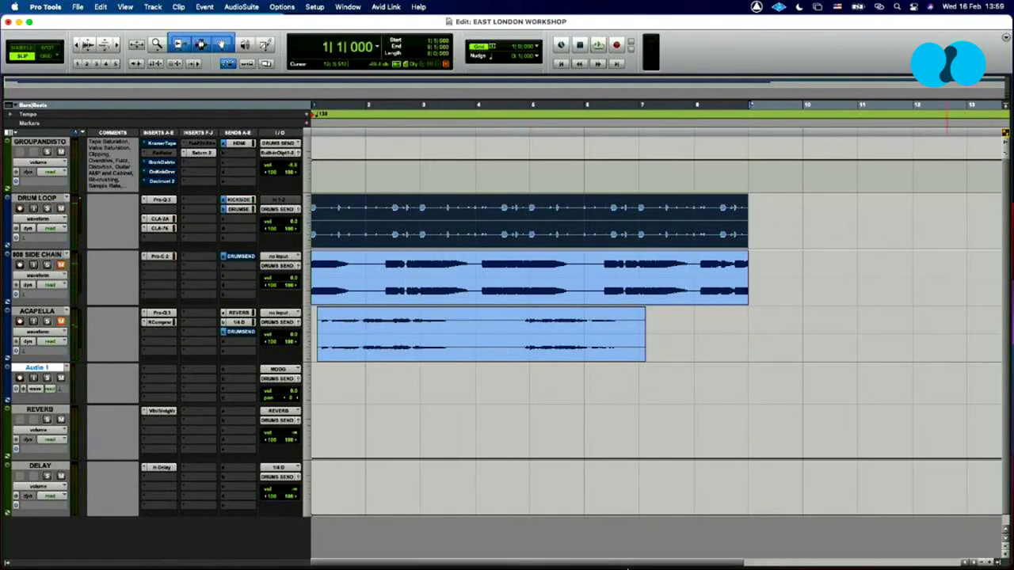
Step: Switch to Console to check the mixer channels, return to Pro Tools and stop playback
{"action": "left_click", "coordinate": [634, 557]}
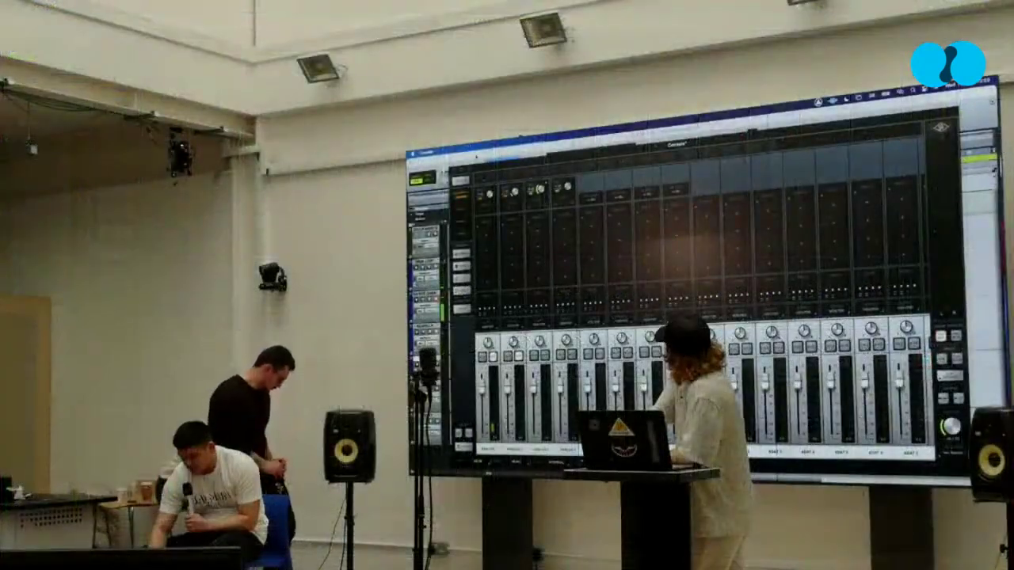
{"action": "key", "text": "super+Tab"}
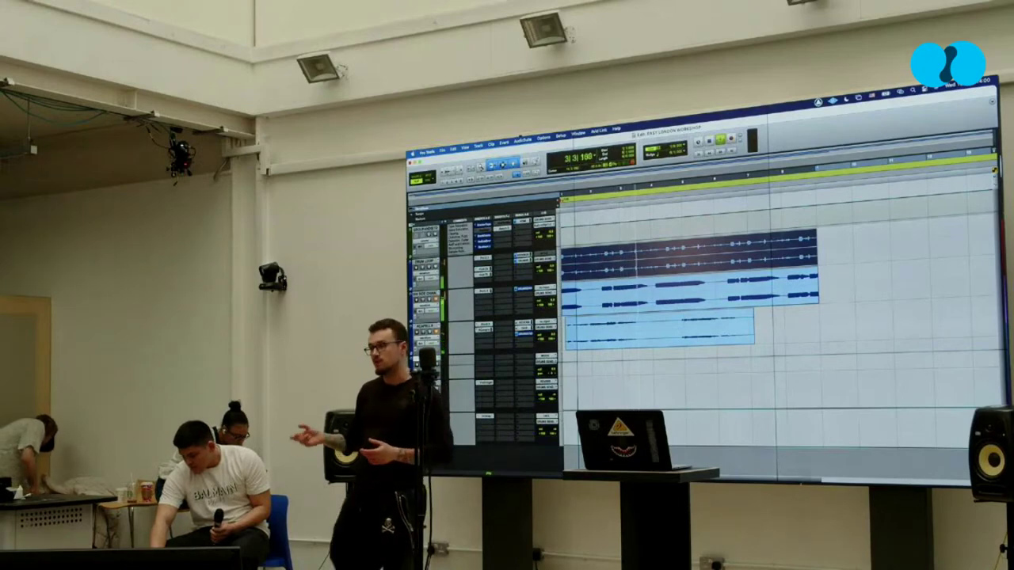
{"action": "left_click", "coordinate": [751, 475]}
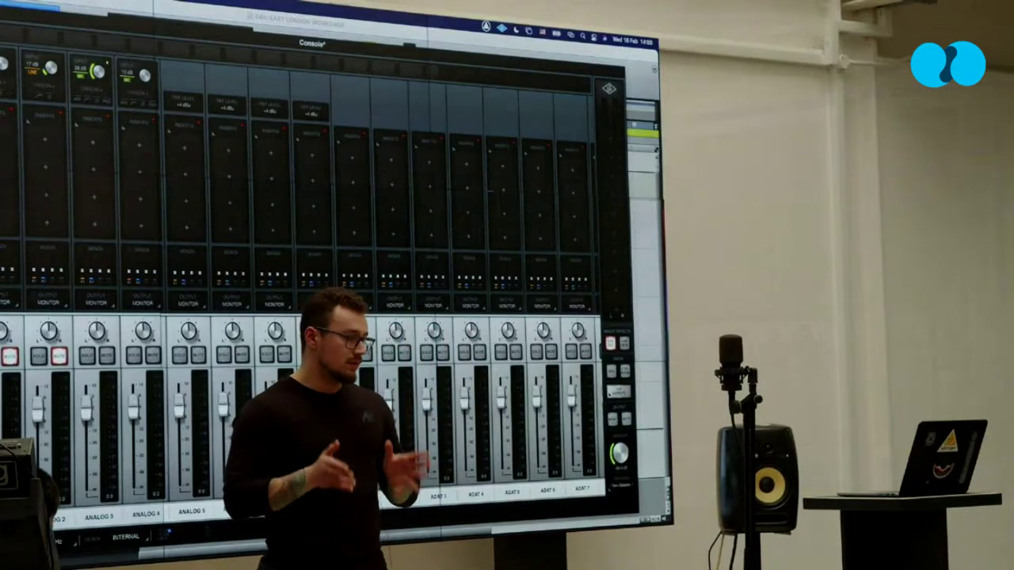
{"action": "key", "text": "super+Tab"}
{"action": "key", "text": "space"}
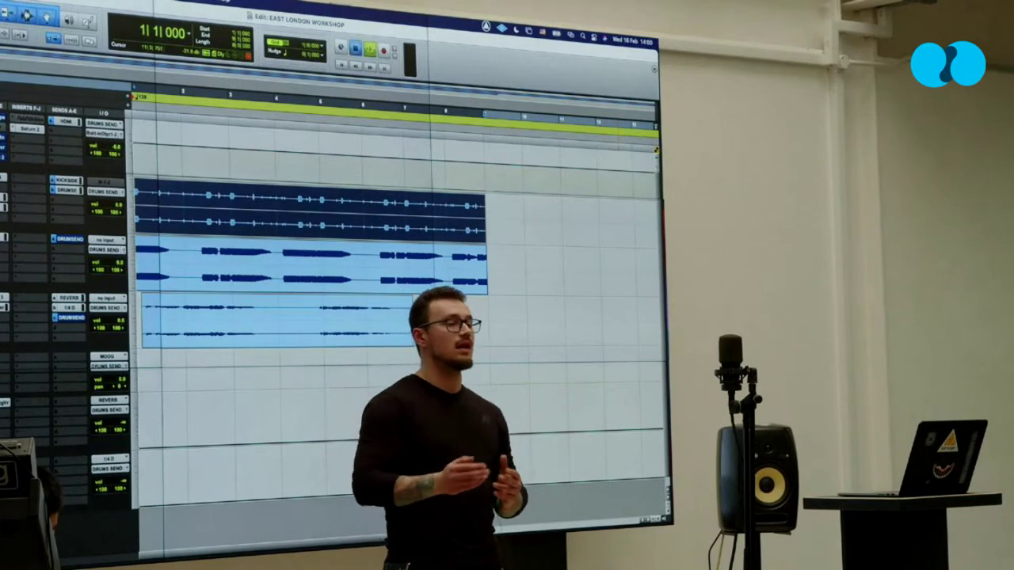
{"action": "key", "text": "space"}
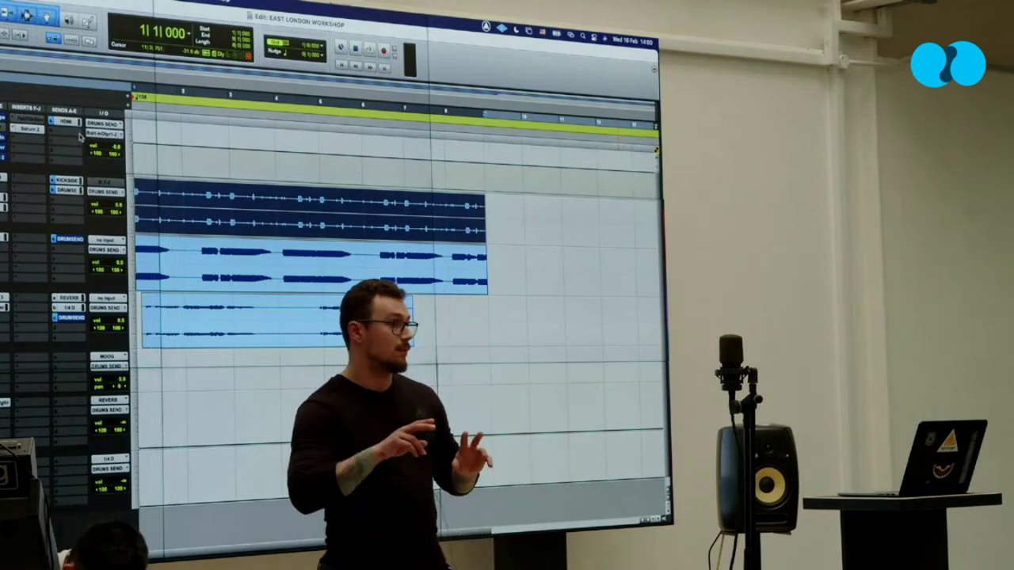
Step: Add an HDMI send to both the DRUM LOOP and 808 SIDE CHAIN tracks
{"action": "left_click", "coordinate": [73, 211]}
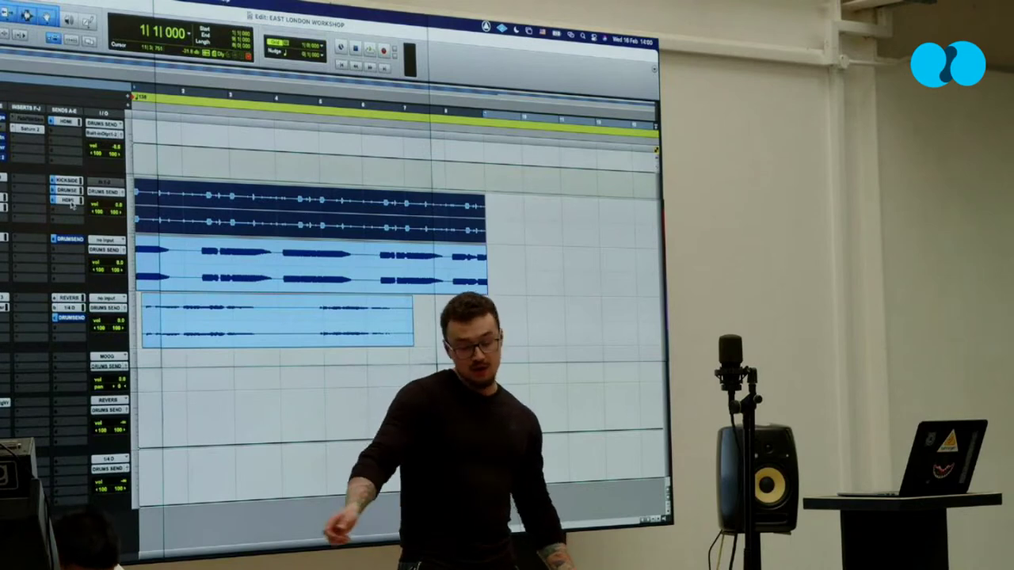
{"action": "left_click", "coordinate": [68, 248]}
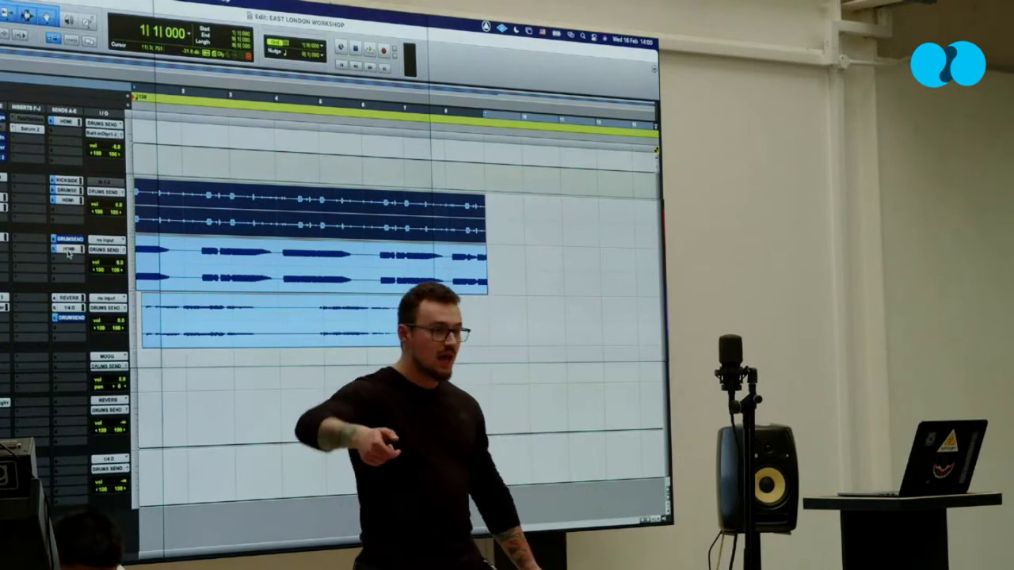